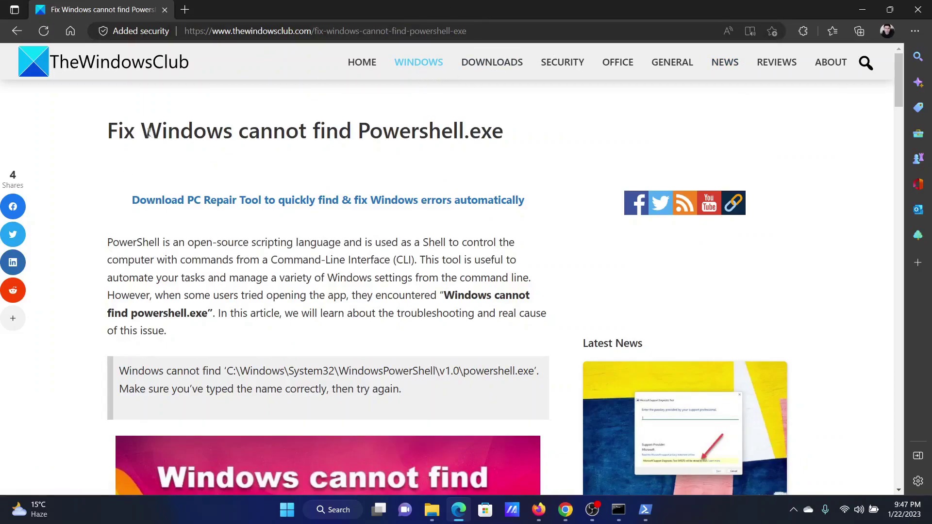
# - Highlight the article title, then scroll to fix 1 and highlight its first two listed items
pyautogui.moveTo(149, 133); pyautogui.dragTo(503, 135)
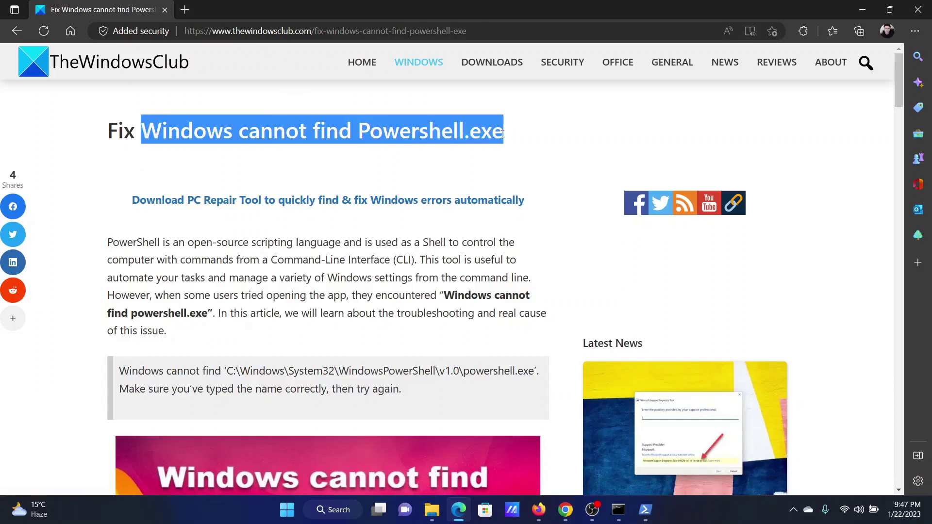
pyautogui.click(377, 272)
pyautogui.scroll(-6, 377, 272)
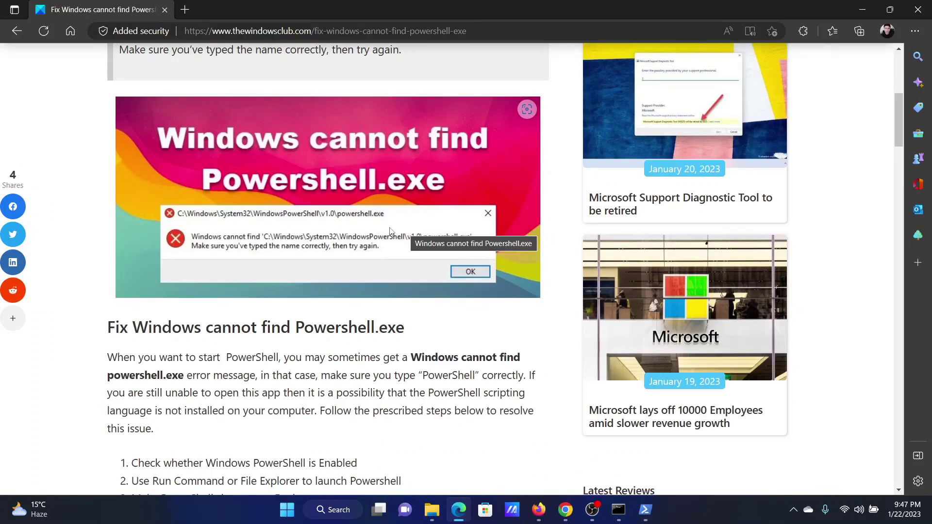
pyautogui.scroll(-5, 390, 231)
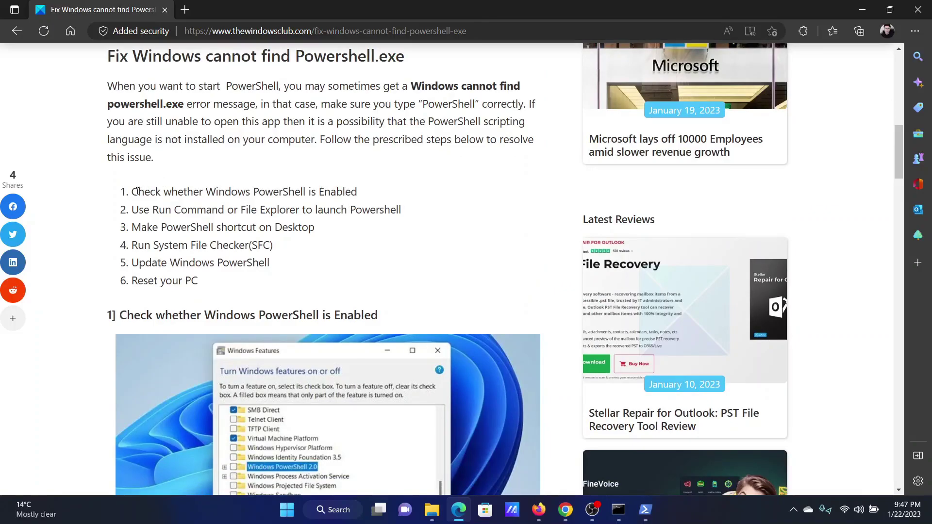
pyautogui.moveTo(138, 191); pyautogui.dragTo(343, 193)
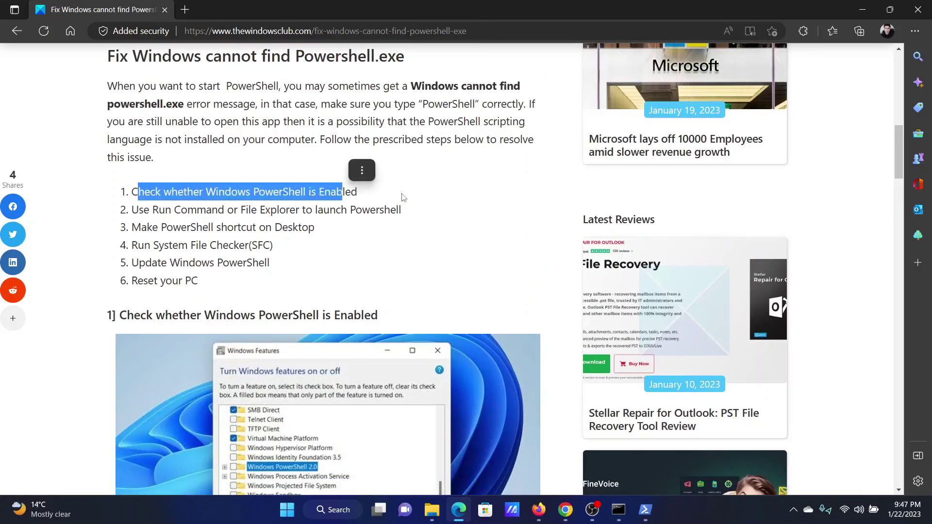
pyautogui.tripleClick(440, 210)
pyautogui.scroll(-7, 441, 231)
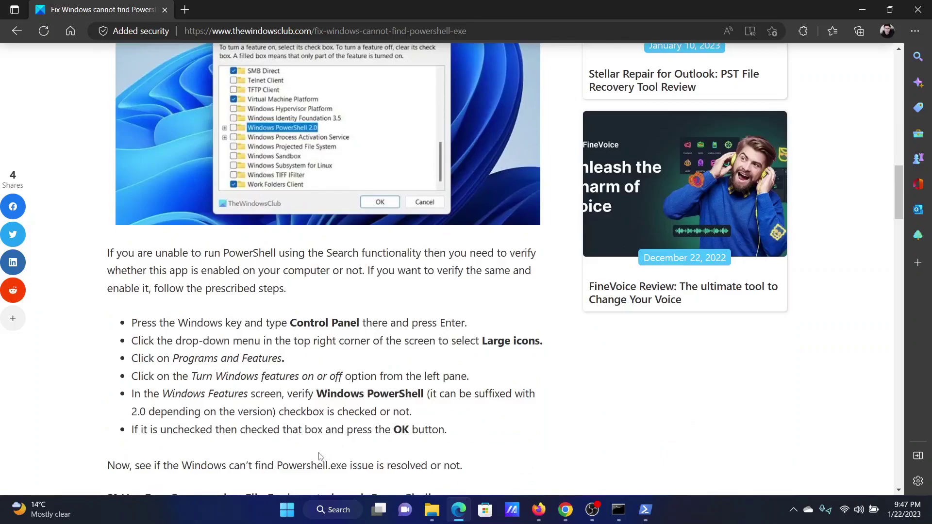
# - Open the Run box and enter 'control panel' as the command
pyautogui.press('super+r')
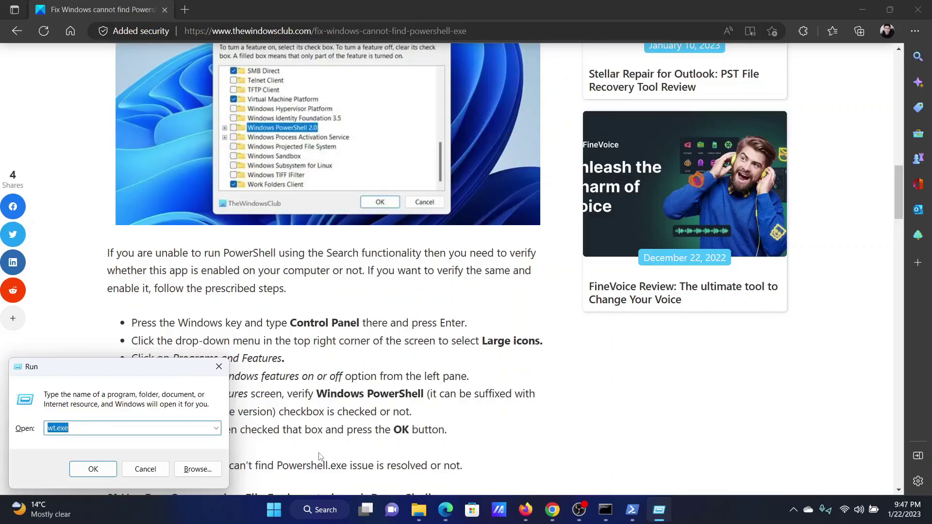
pyautogui.write('control p')
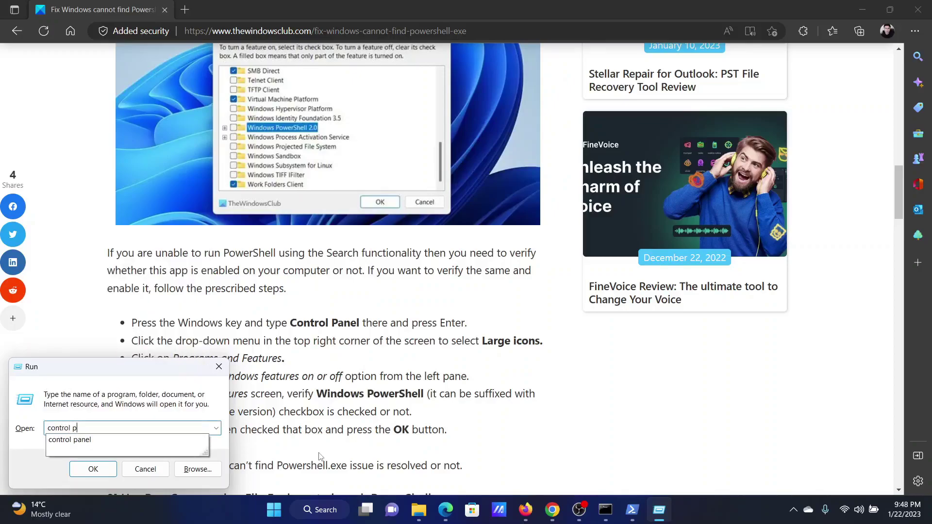
pyautogui.write('anel')
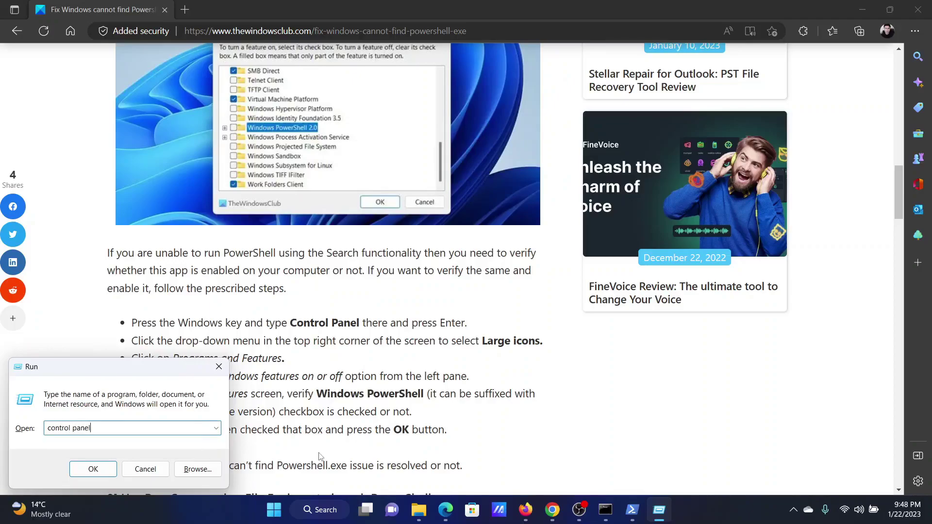
# - Launch Control Panel, keep the Large icons view, and open Programs and Features
pyautogui.press('Return')
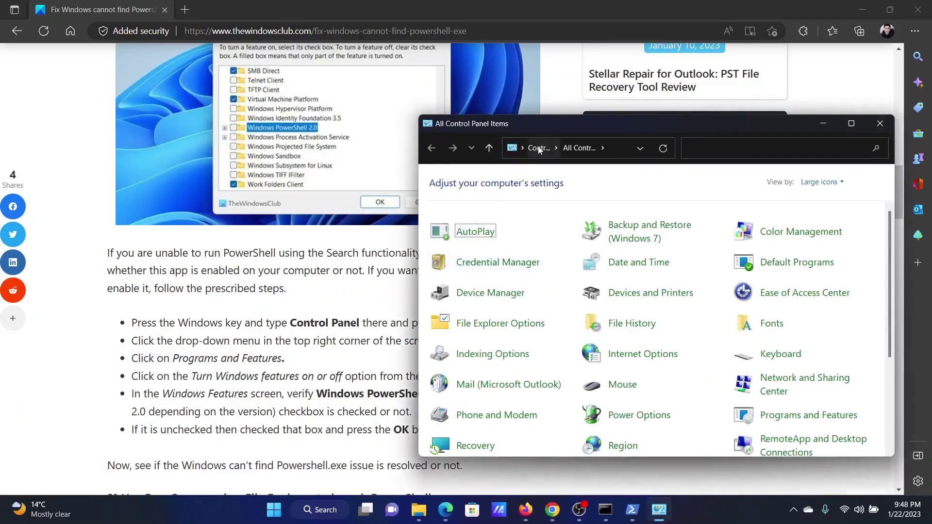
pyautogui.moveTo(546, 136); pyautogui.dragTo(478, 117)
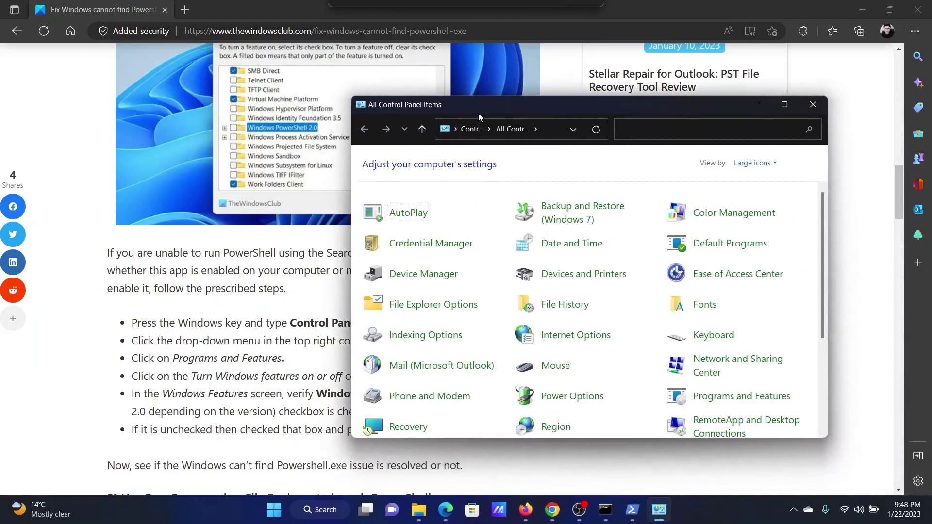
pyautogui.click(755, 163)
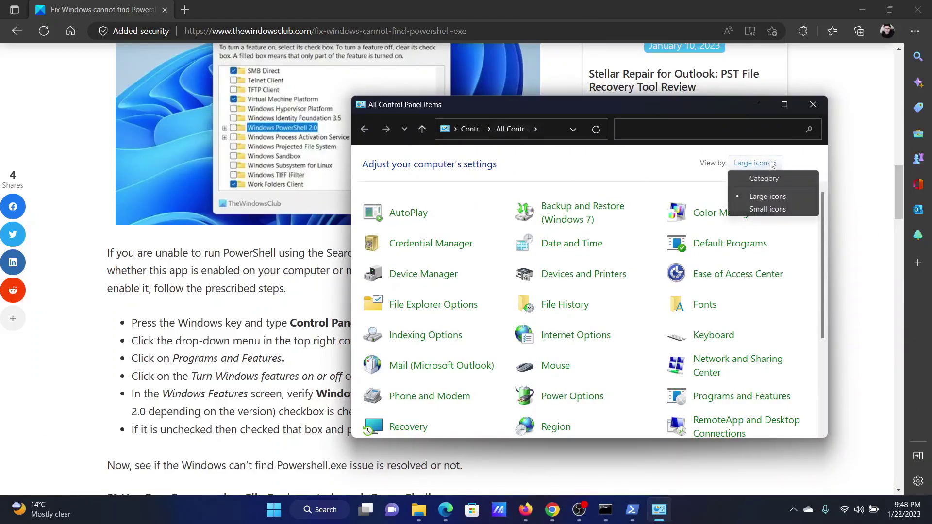
pyautogui.click(768, 197)
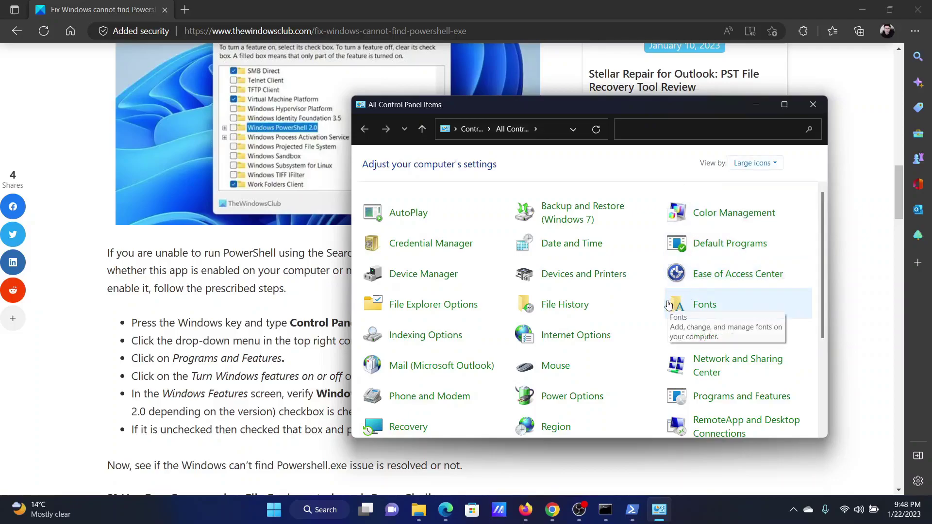
pyautogui.click(743, 398)
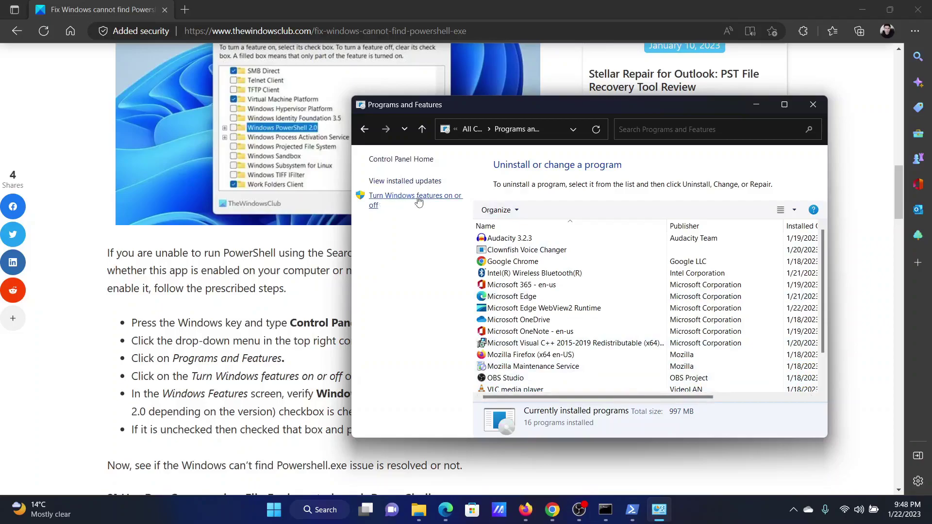
# - In Windows Features, verify Windows PowerShell 2.0 and its Engine are checked, then confirm with OK
pyautogui.click(442, 200)
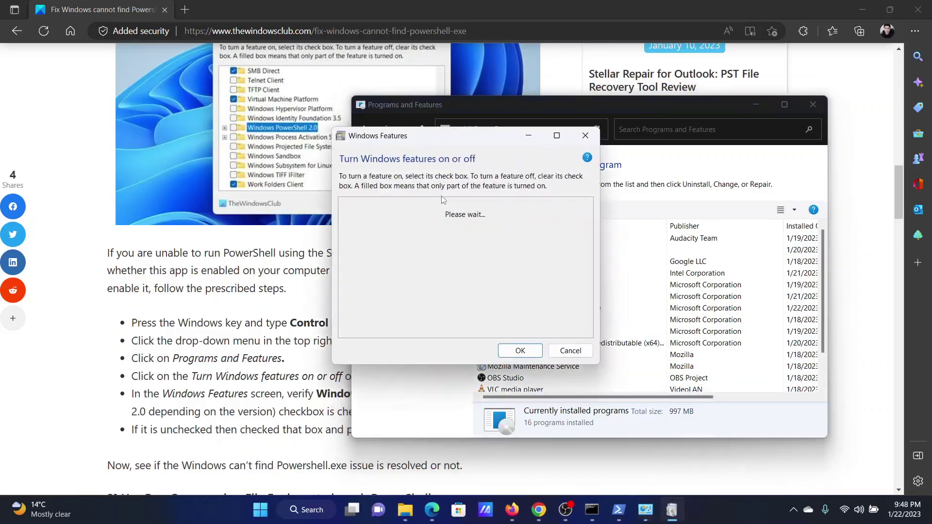
pyautogui.moveTo(589, 250); pyautogui.dragTo(585, 305)
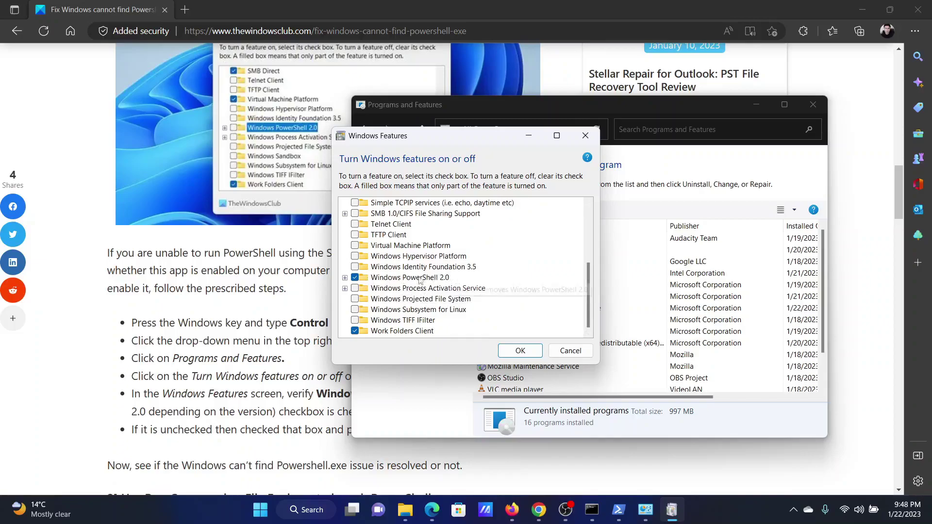
pyautogui.click(345, 277)
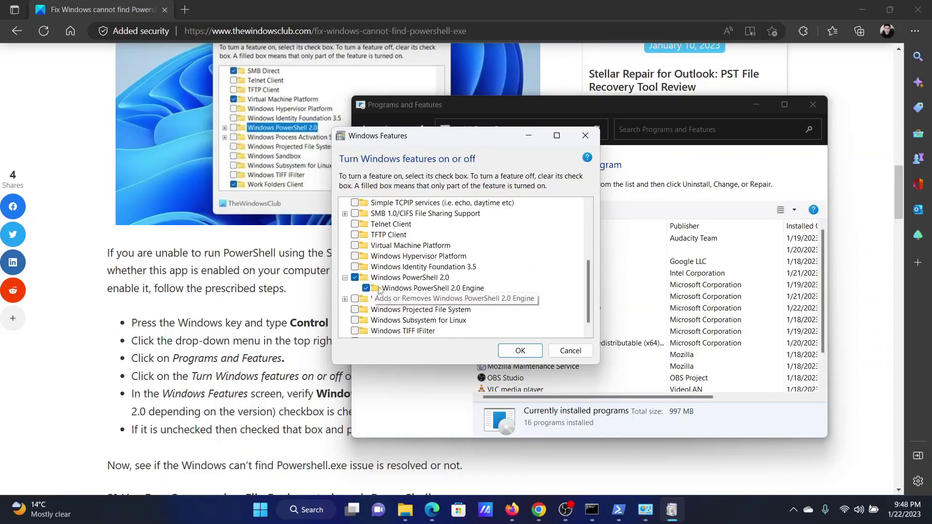
pyautogui.click(522, 350)
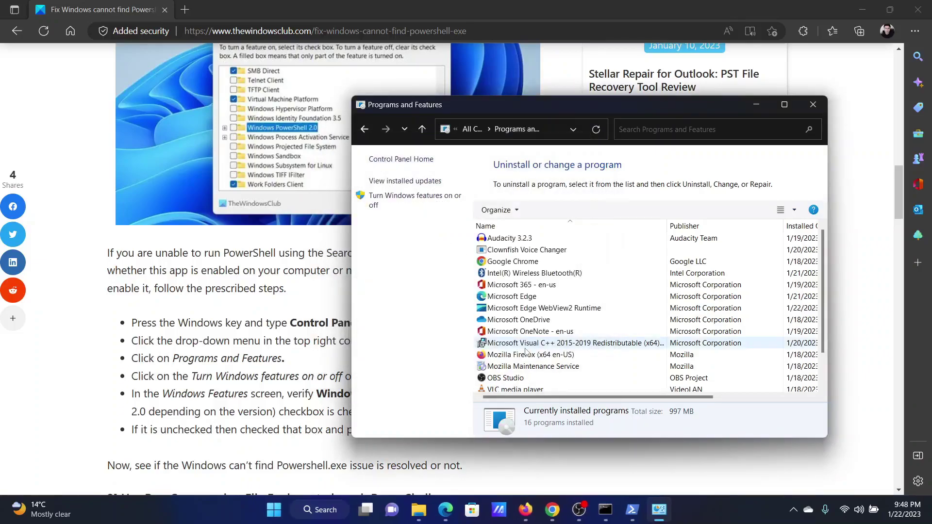
# - Close Programs and Features, scroll the article to fix 2, and show File Explorer's pinned folders
pyautogui.click(813, 105)
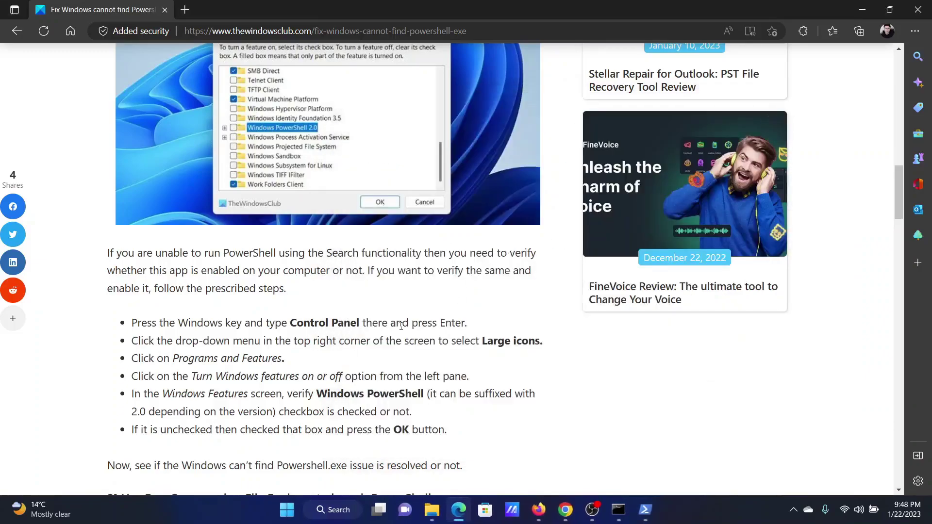
pyautogui.scroll(-5, 392, 353)
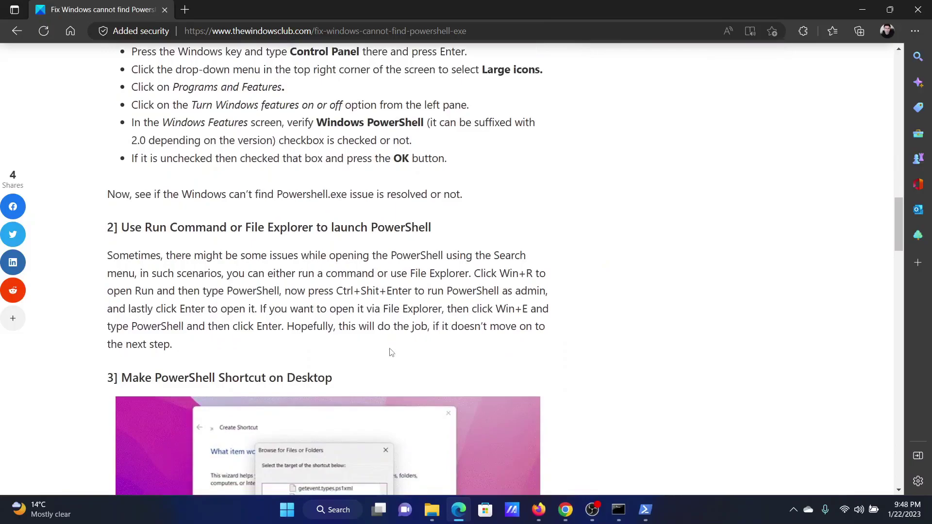
pyautogui.click(432, 510)
pyautogui.rightClick(432, 510)
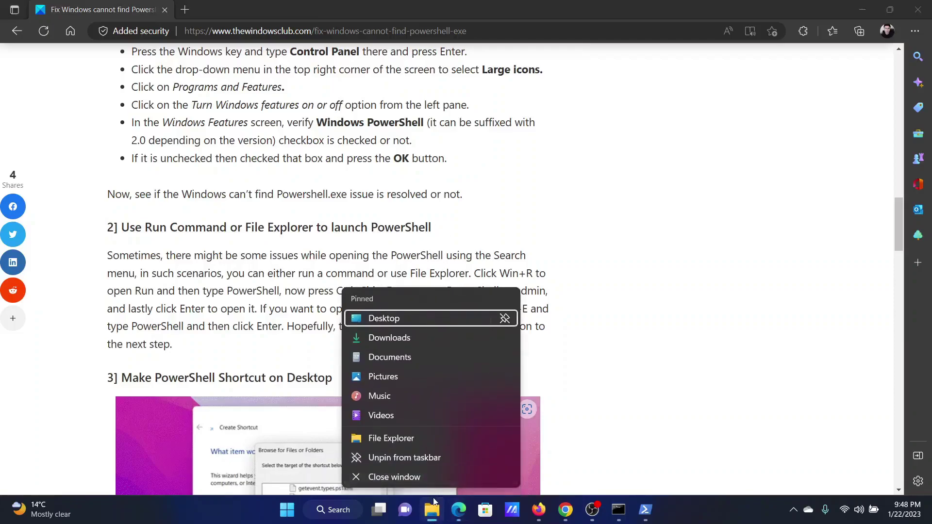
# - Search File Explorer's Home for 'powershell'
pyautogui.click(401, 437)
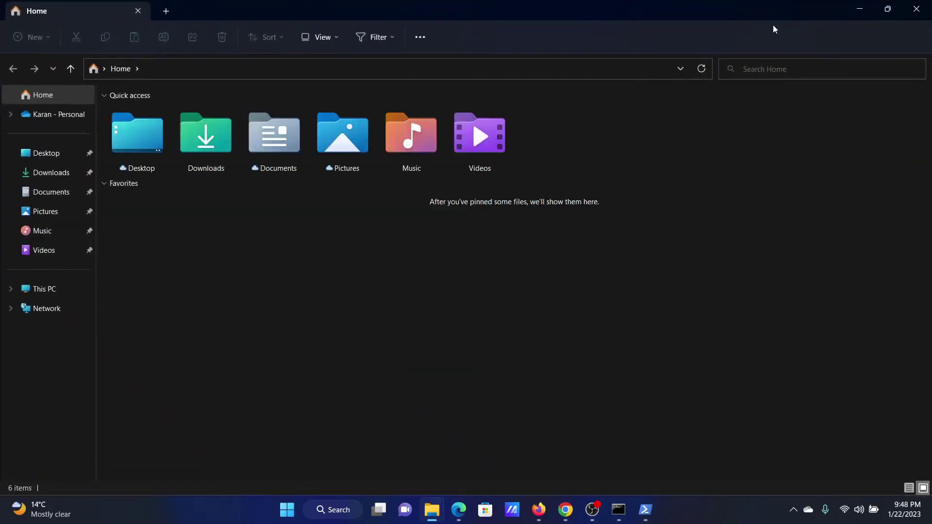
pyautogui.click(780, 73)
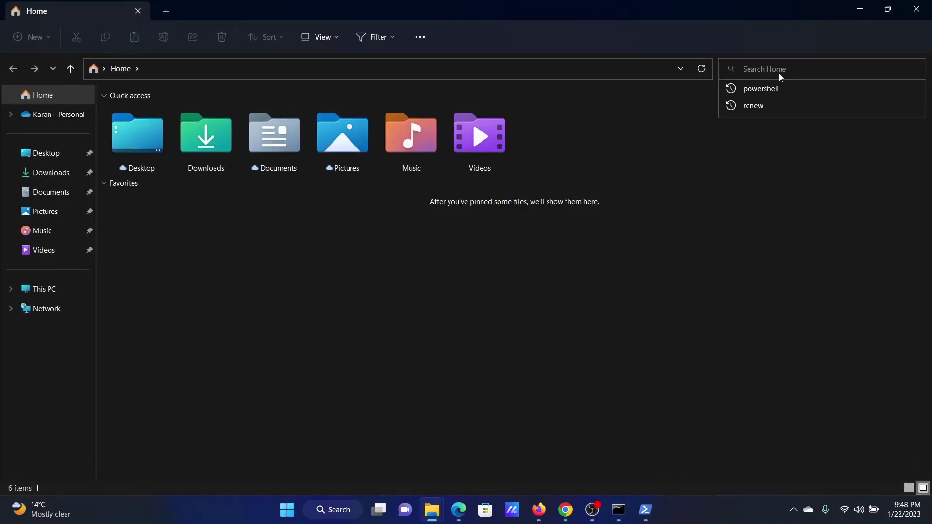
pyautogui.write('powers')
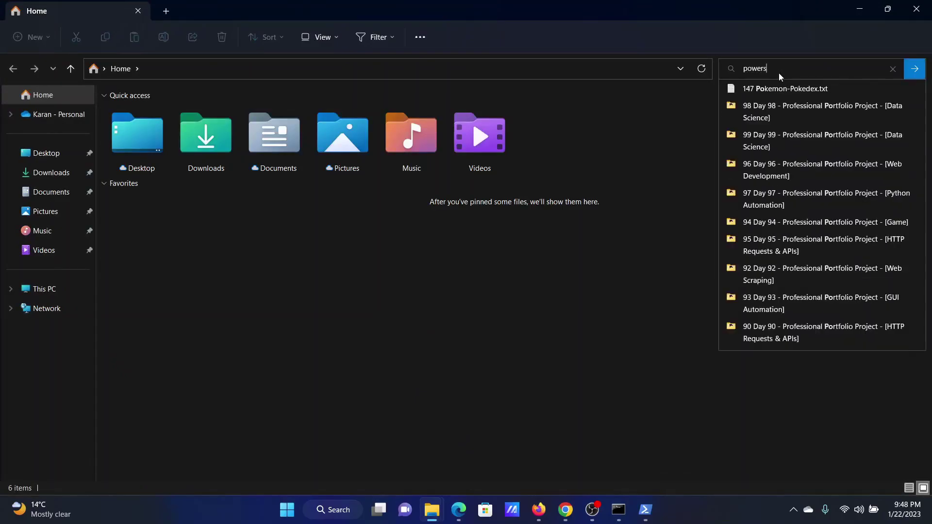
pyautogui.write('hell')
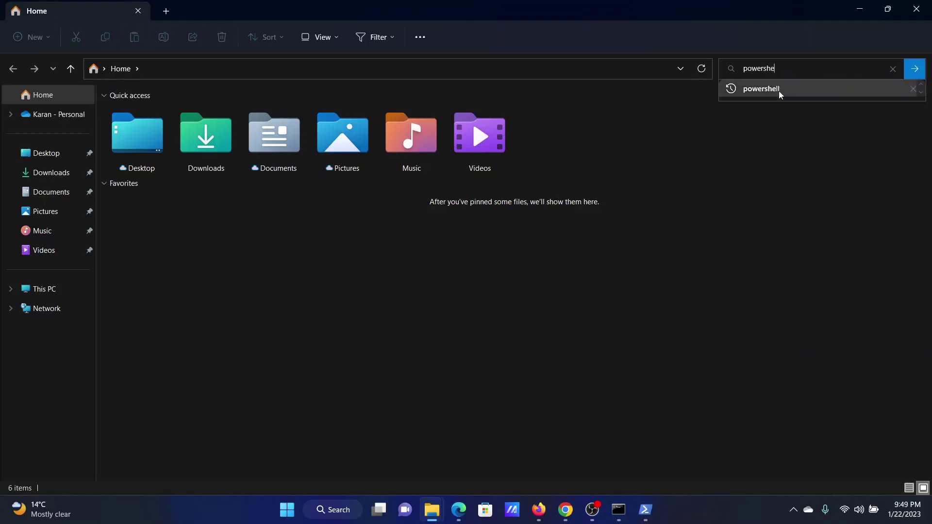
pyautogui.click(779, 91)
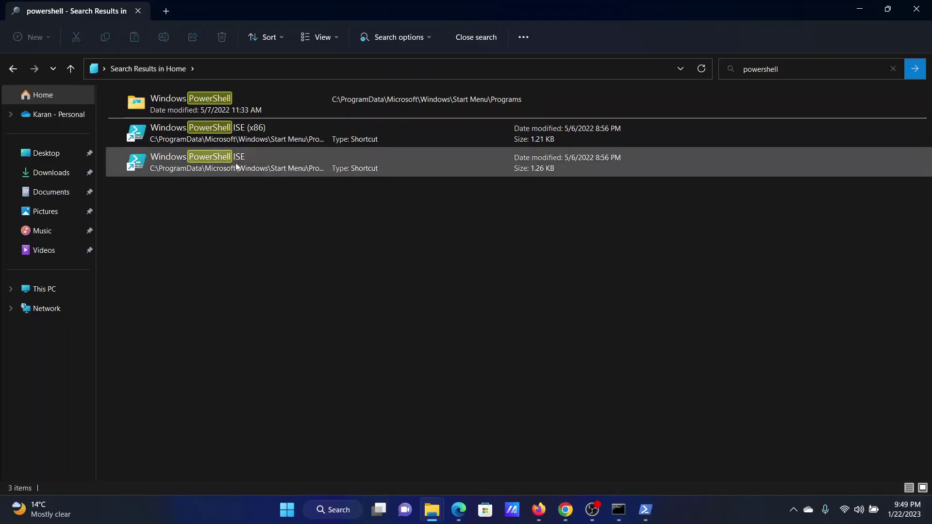
# - Glance at the administrator PowerShell window, then scroll the article to fix 3, the desktop shortcut
pyautogui.click(645, 507)
pyautogui.click(645, 507)
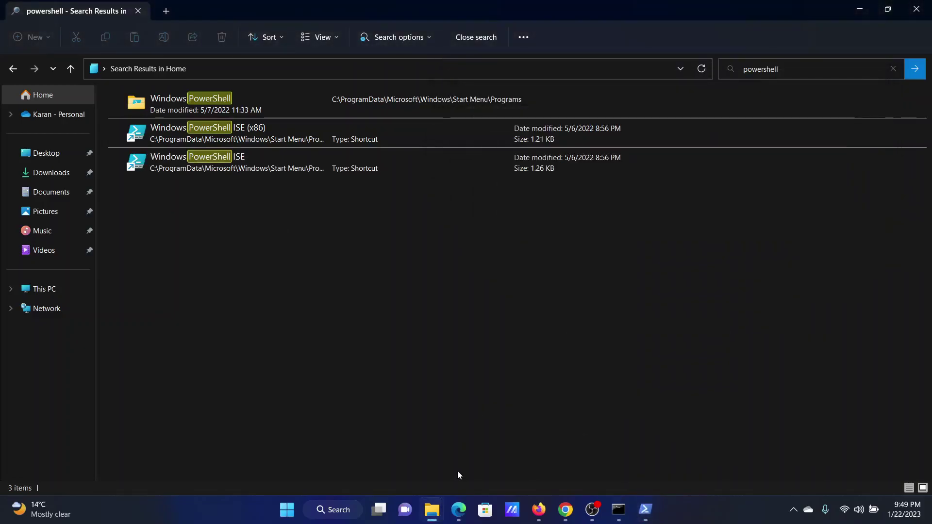
pyautogui.click(459, 510)
pyautogui.scroll(-5, 447, 465)
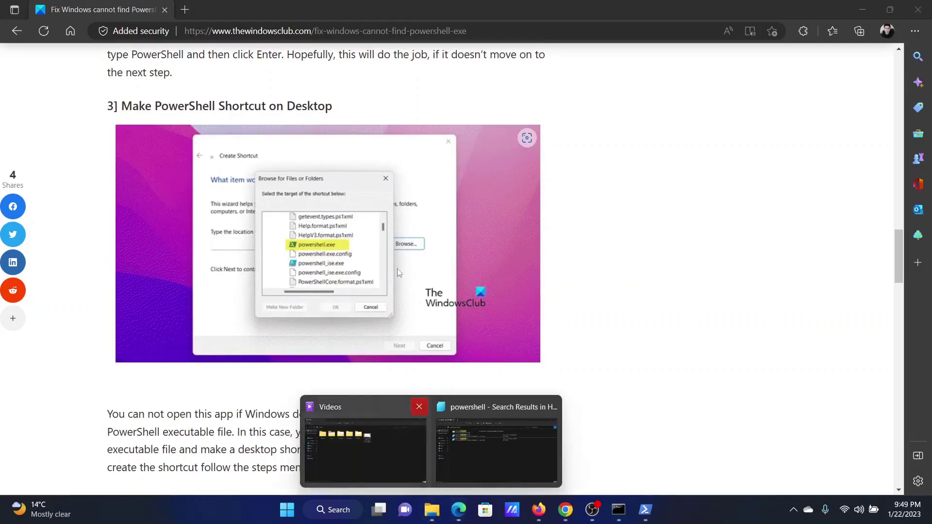
# - Paste a copy of the Windows PowerShell ISE shortcut onto the desktop, then scroll the article to fix 4 (SFC)
pyautogui.click(483, 433)
pyautogui.rightClick(222, 165)
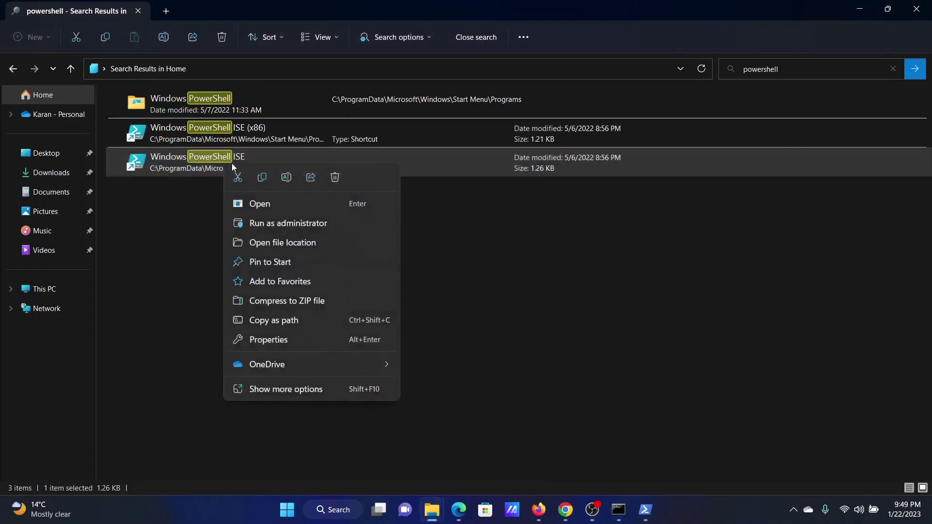
pyautogui.click(262, 178)
pyautogui.press('super+d')
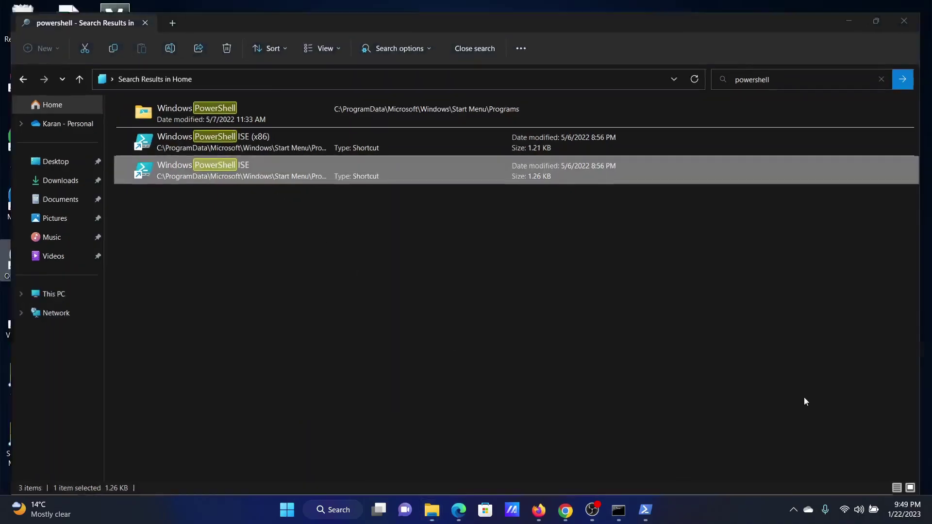
pyautogui.rightClick(310, 191)
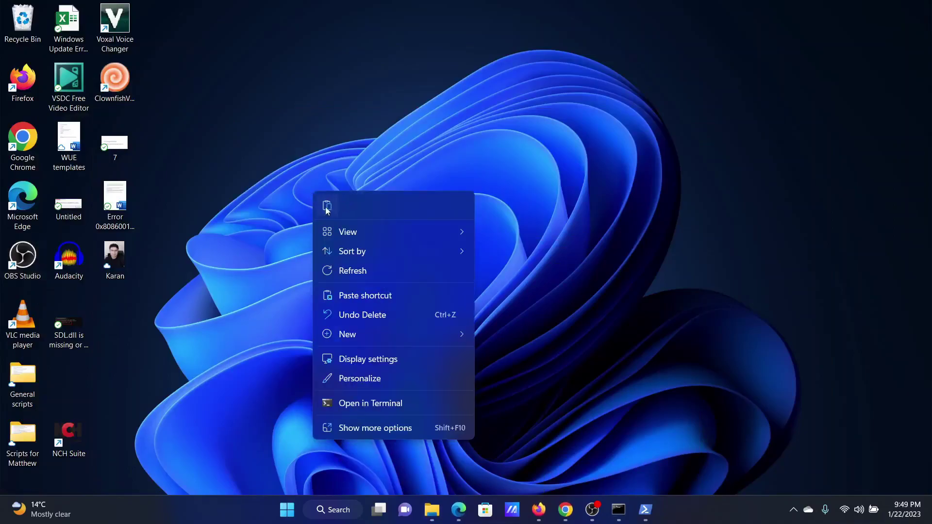
pyautogui.click(327, 207)
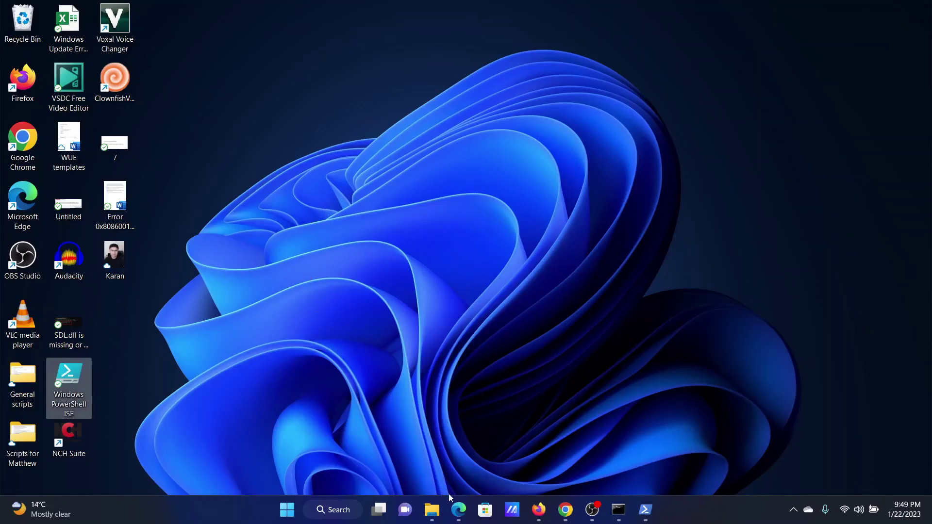
pyautogui.click(458, 511)
pyautogui.scroll(-5, 426, 396)
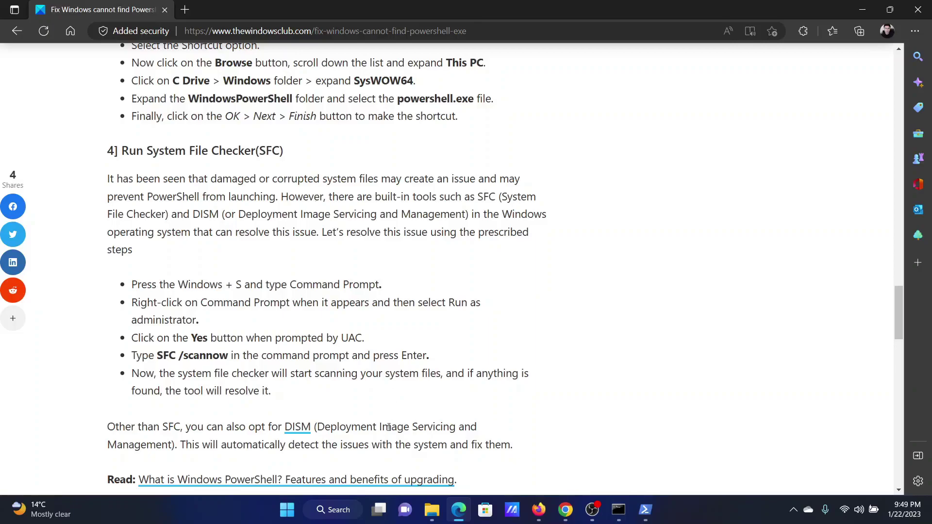
# - Search Windows for 'comm' to find Command Prompt, then return to the article
pyautogui.click(343, 519)
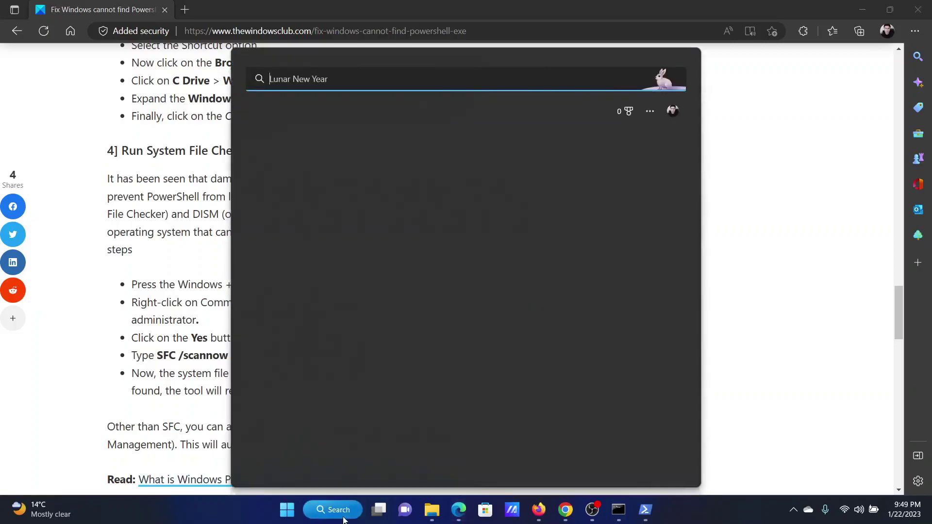
pyautogui.write('comm')
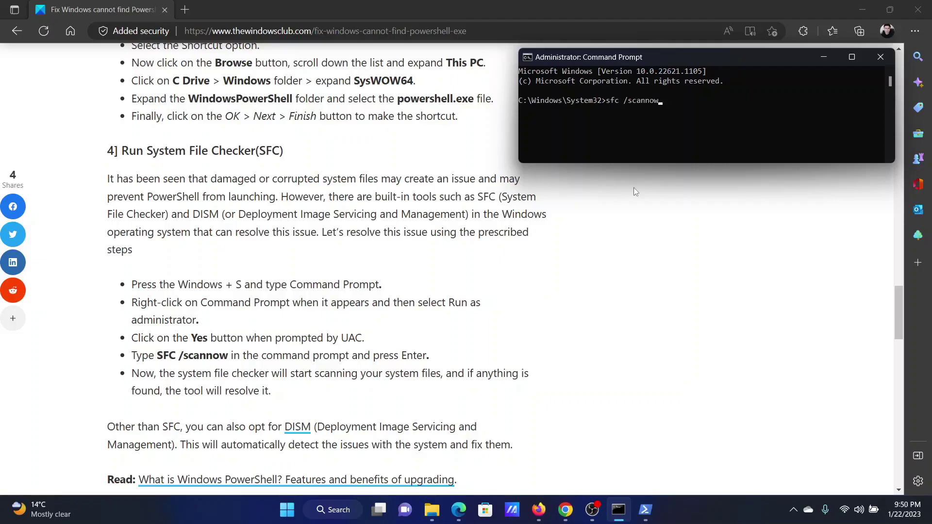
pyautogui.click(558, 292)
# - Copy the article's Winget install --id Microsoft.Powershell --source Winget command
pyautogui.scroll(-7, 557, 292)
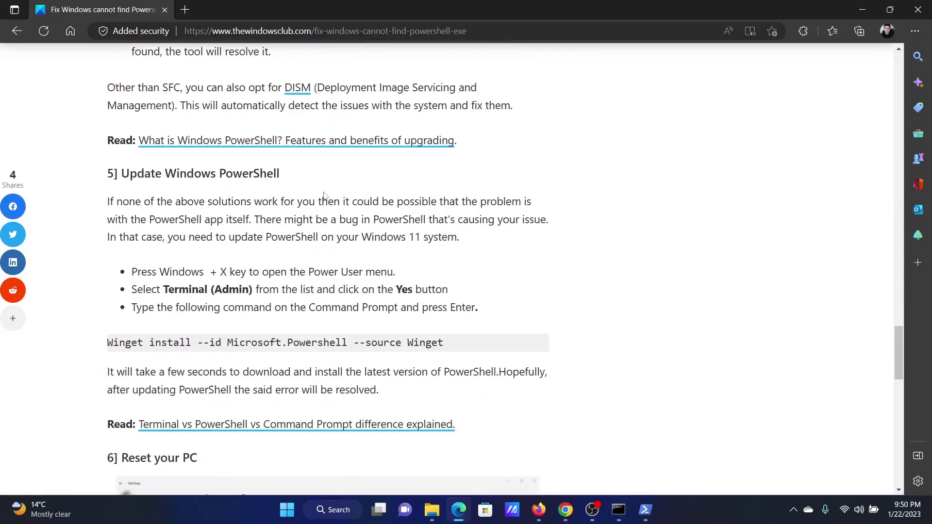
pyautogui.tripleClick(286, 344)
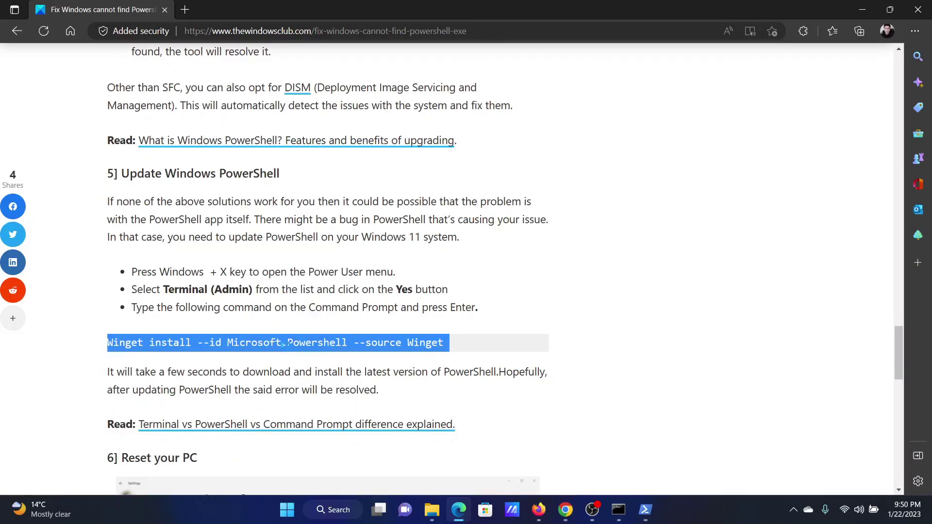
pyautogui.rightClick(286, 345)
pyautogui.click(359, 96)
# - Paste the Winget command into an administrator Windows PowerShell, then scroll the article to fix 6
pyautogui.click(334, 509)
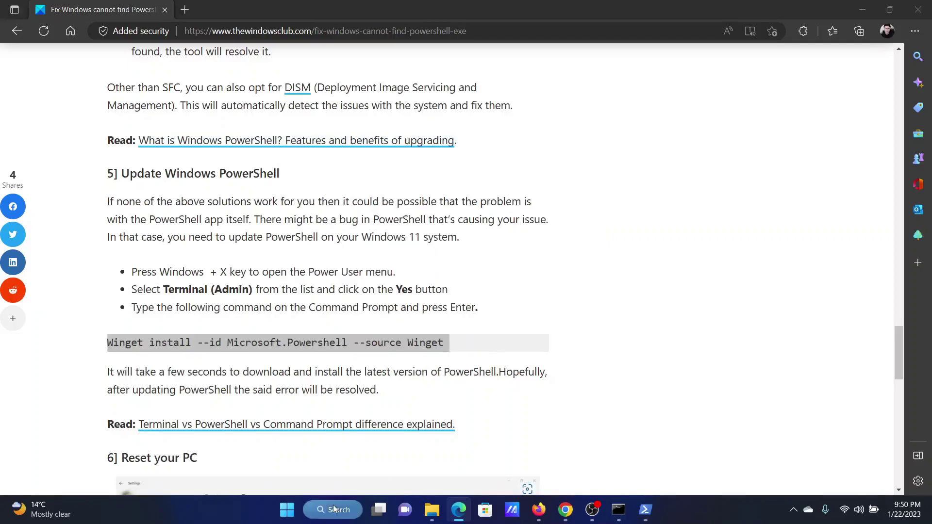
pyautogui.write('power')
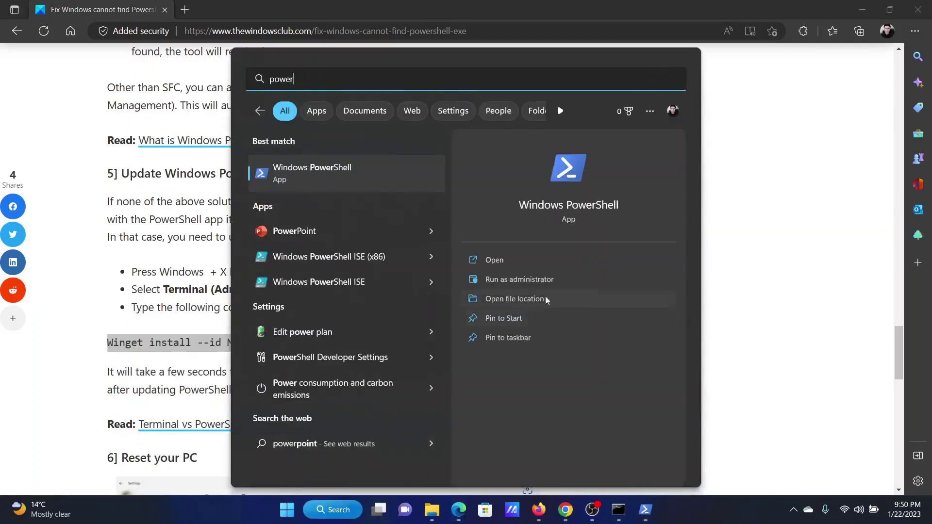
pyautogui.click(519, 279)
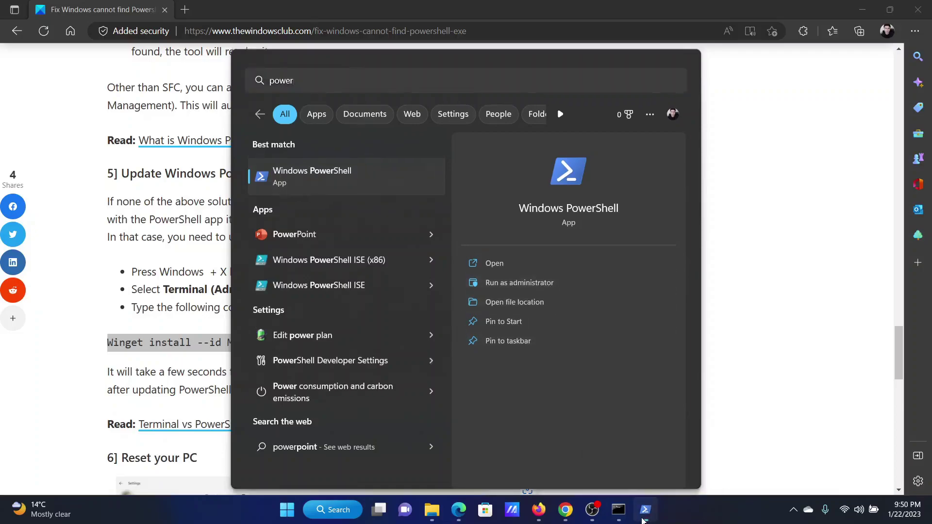
pyautogui.rightClick(586, 127)
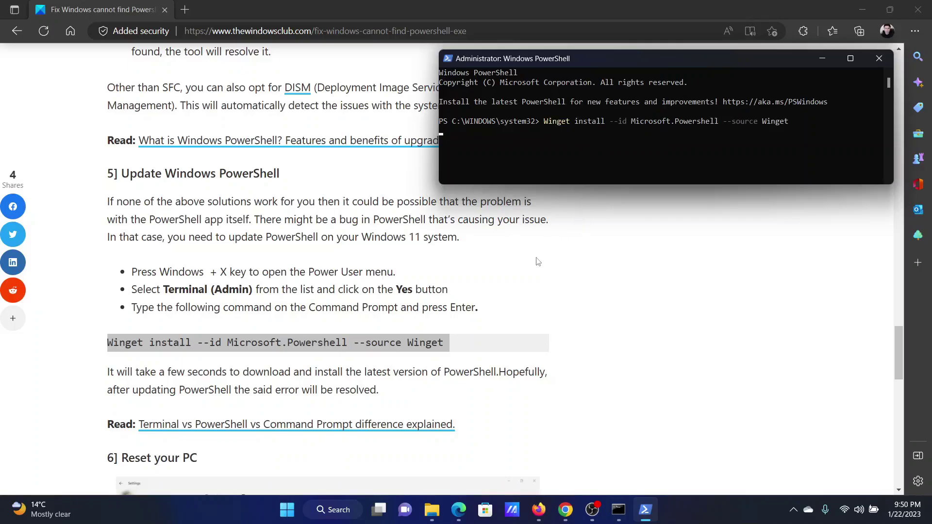
pyautogui.click(529, 250)
pyautogui.scroll(-5, 516, 297)
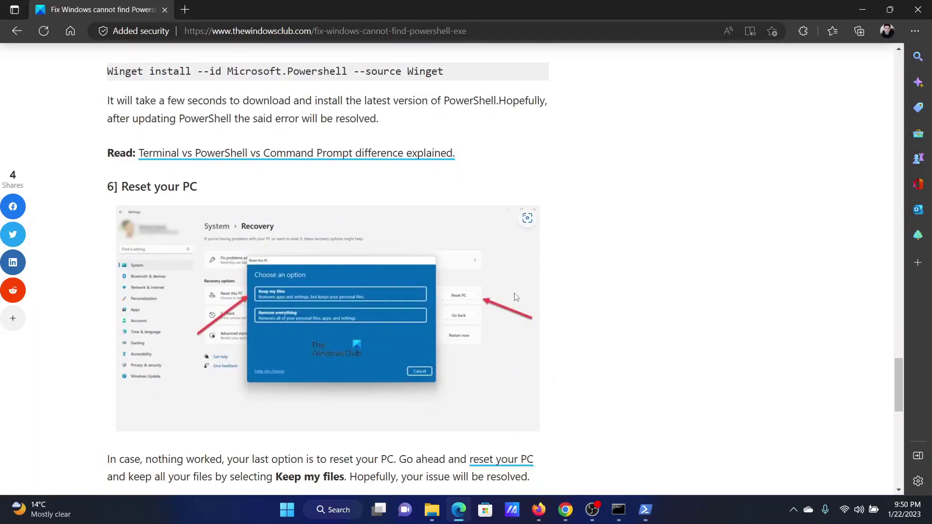
pyautogui.scroll(-4, 516, 297)
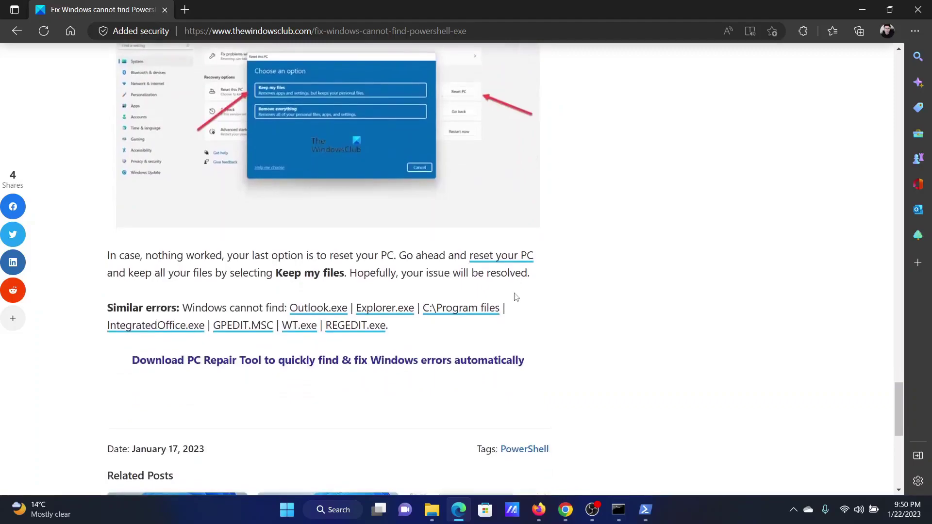
pyautogui.scroll(3, 516, 297)
pyautogui.scroll(1, 516, 297)
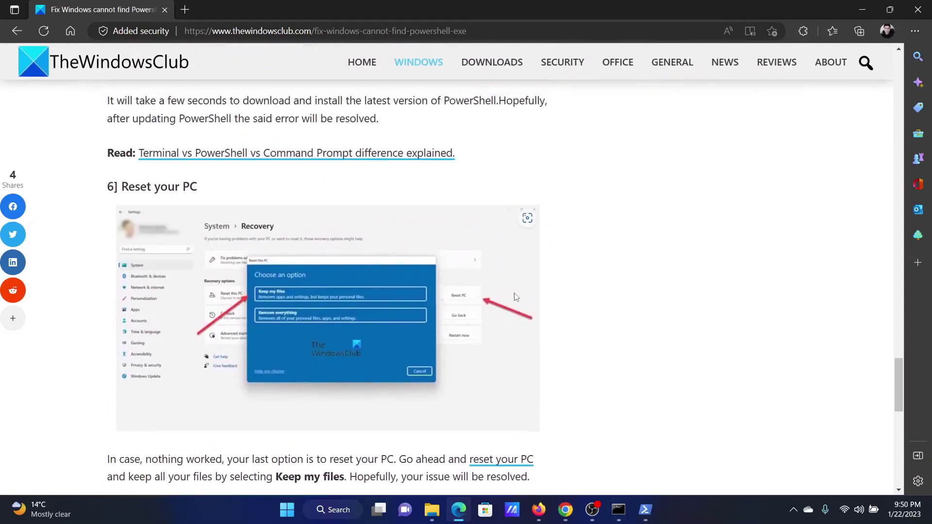
pyautogui.rightClick(283, 519)
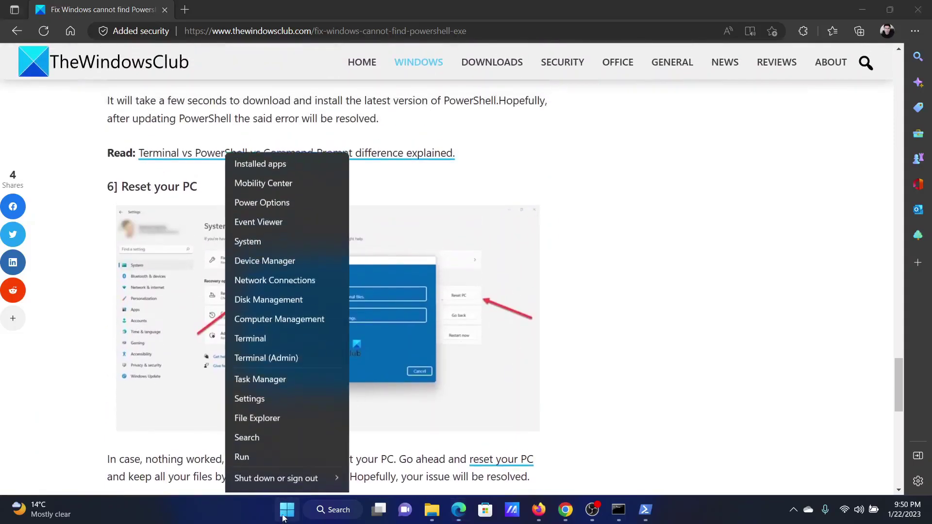
pyautogui.click(293, 382)
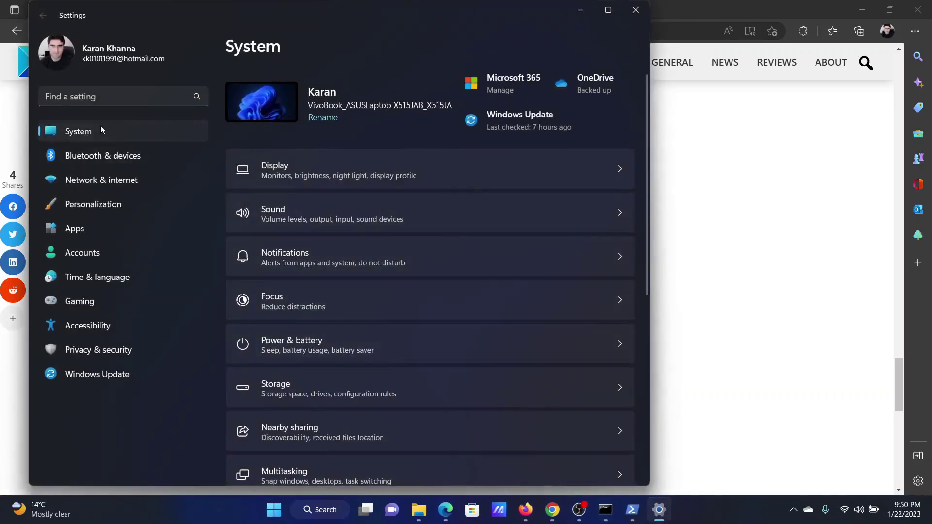
pyautogui.scroll(-3, 463, 277)
pyautogui.scroll(-5, 464, 285)
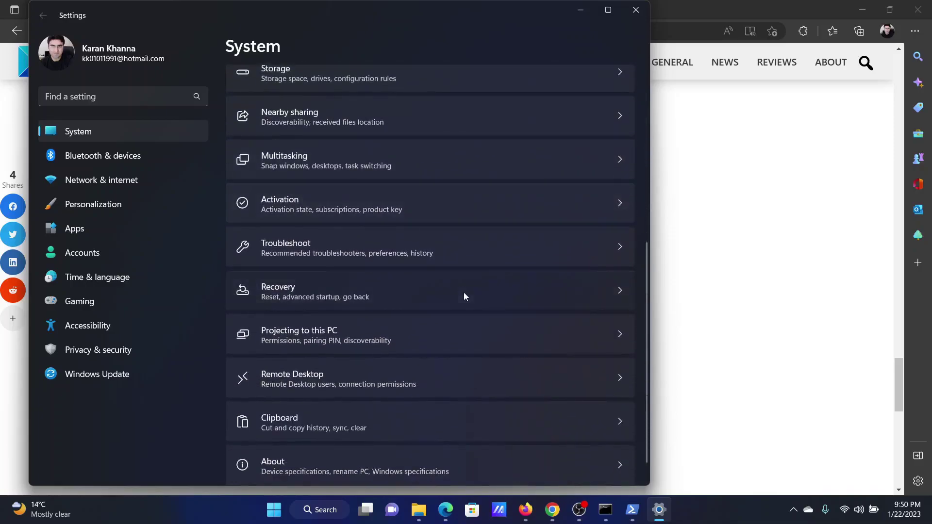
pyautogui.click(465, 297)
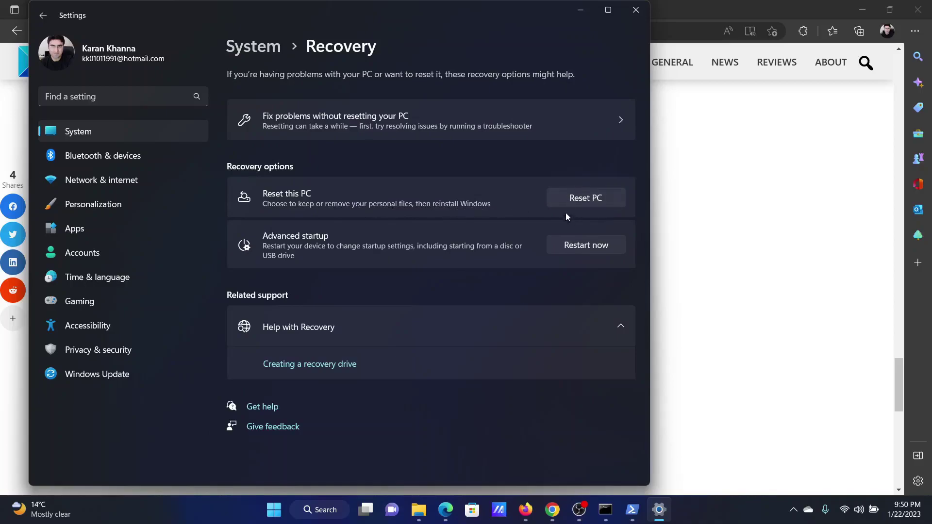
pyautogui.click(636, 10)
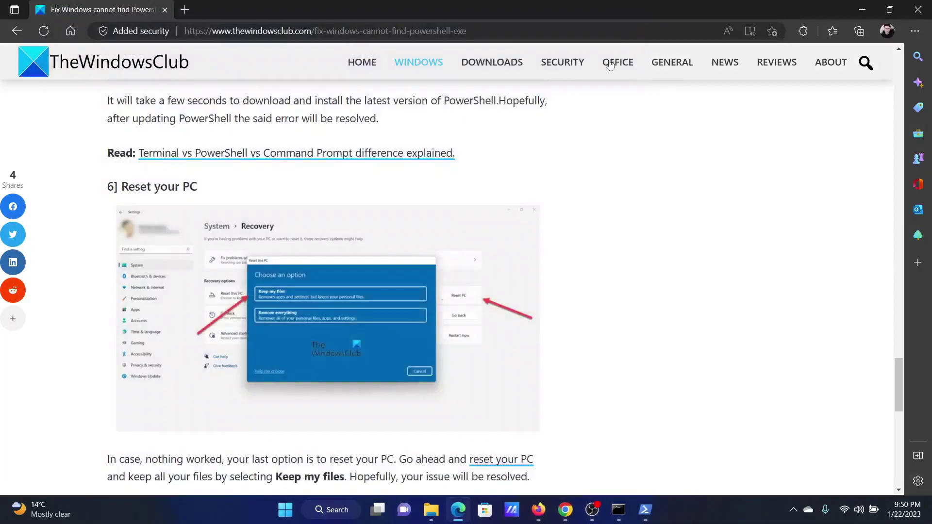
# - Drag the Edge scrollbar up so the 'Fix Windows cannot find Powershell.exe' title shows
pyautogui.moveTo(898, 377); pyautogui.dragTo(896, 61)
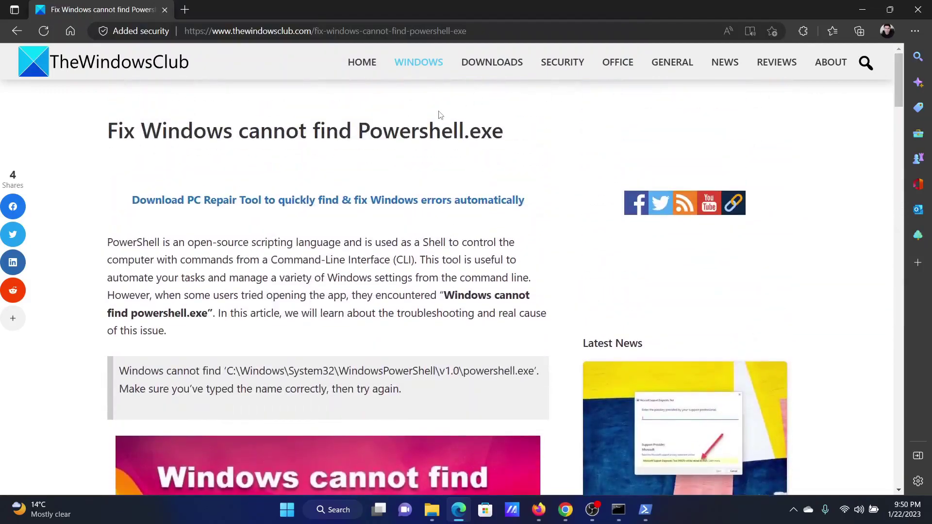